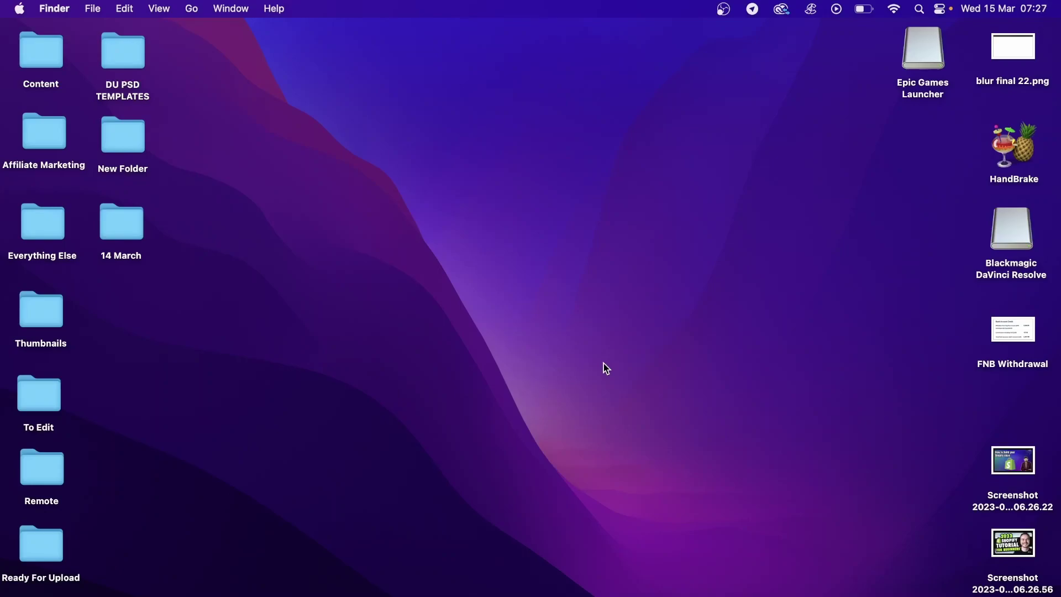
# Drag the 06.26.22 screenshot from the right edge to mid-desktop and deselect it
pyautogui.moveTo(1013, 459)
pyautogui.mouseDown()
pyautogui.moveTo(620, 280)
pyautogui.moveTo(539, 261)
pyautogui.mouseUp()
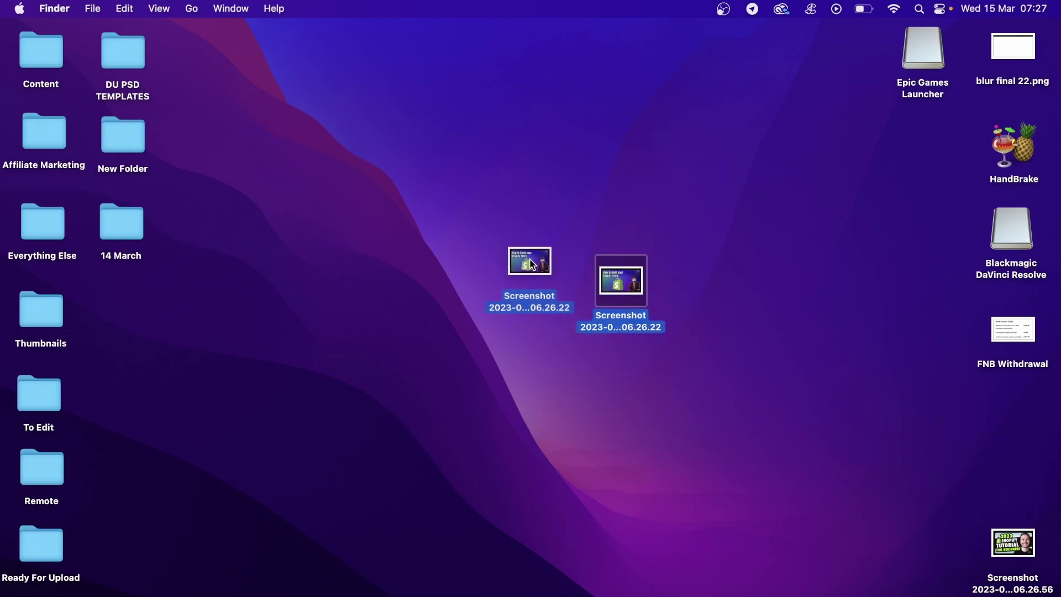
pyautogui.click(635, 286)
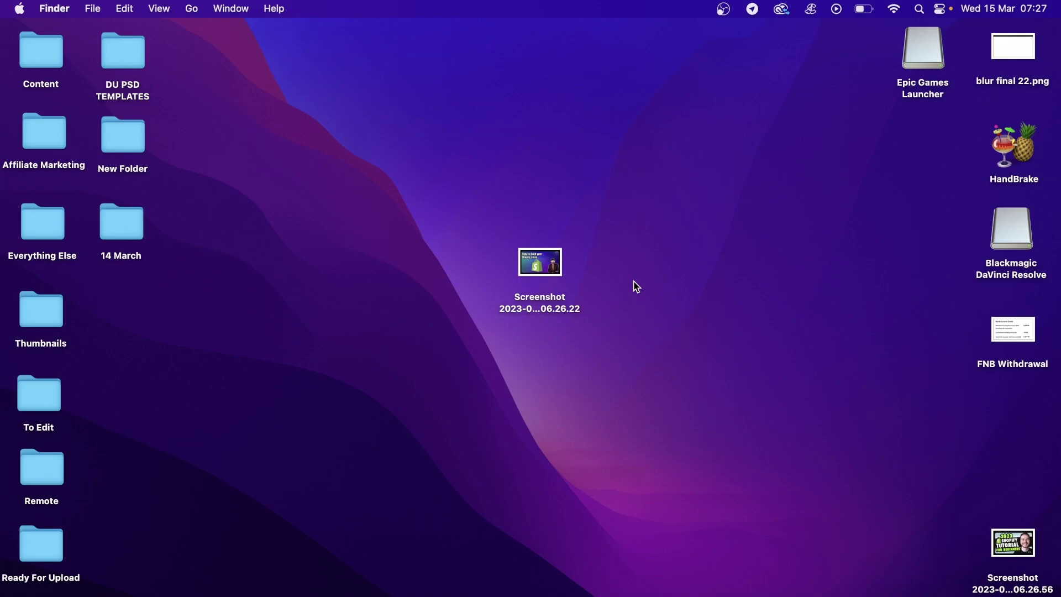
# Copy 'Screenshot 2023-03-15 at 06.26.22' as Pathname from its Option-modified context menu
pyautogui.rightClick(555, 268)
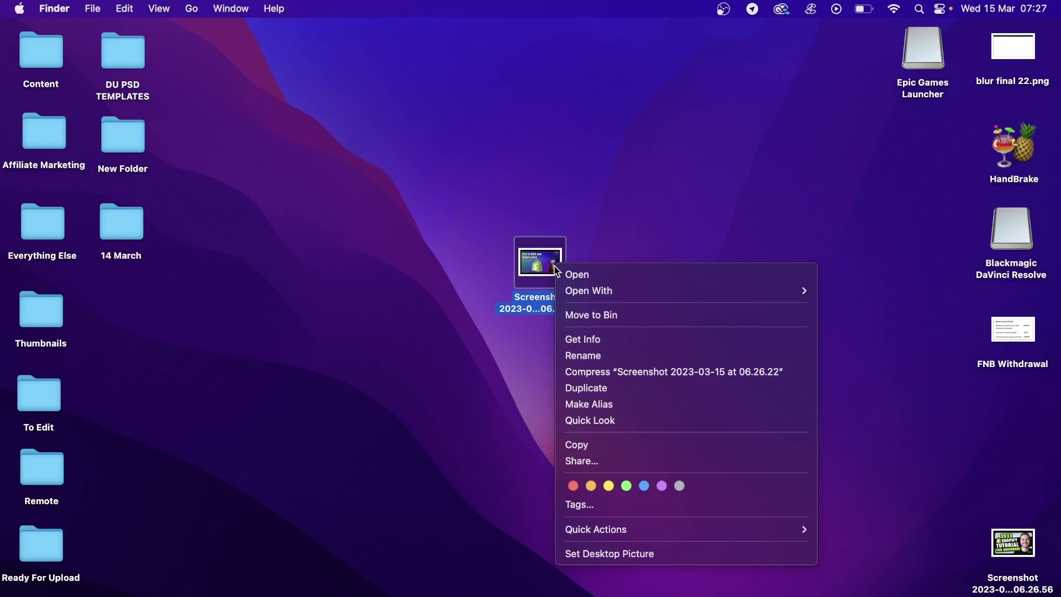
pyautogui.press('alt')
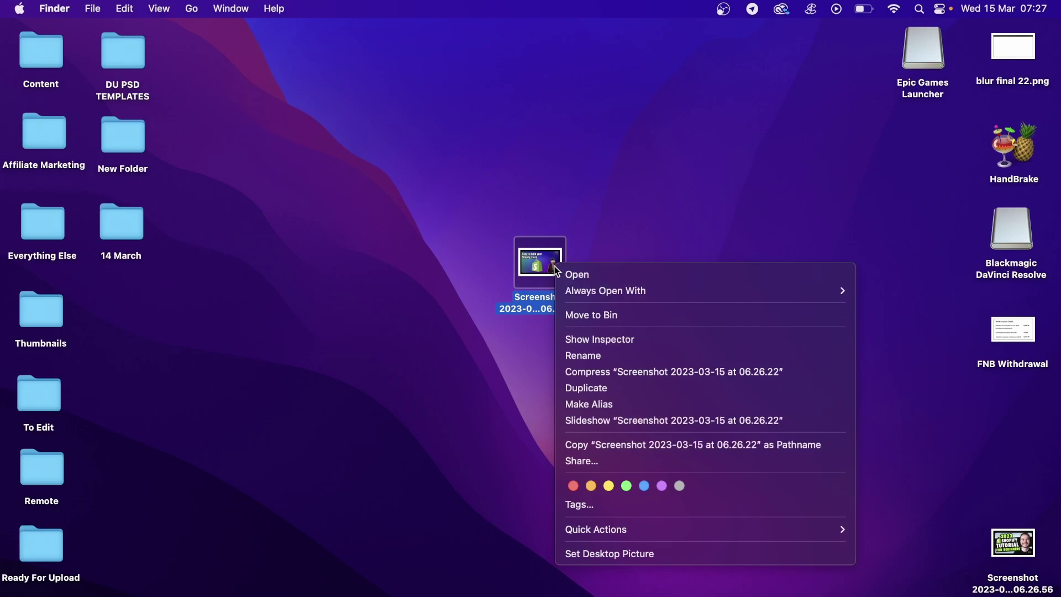
pyautogui.click(635, 445)
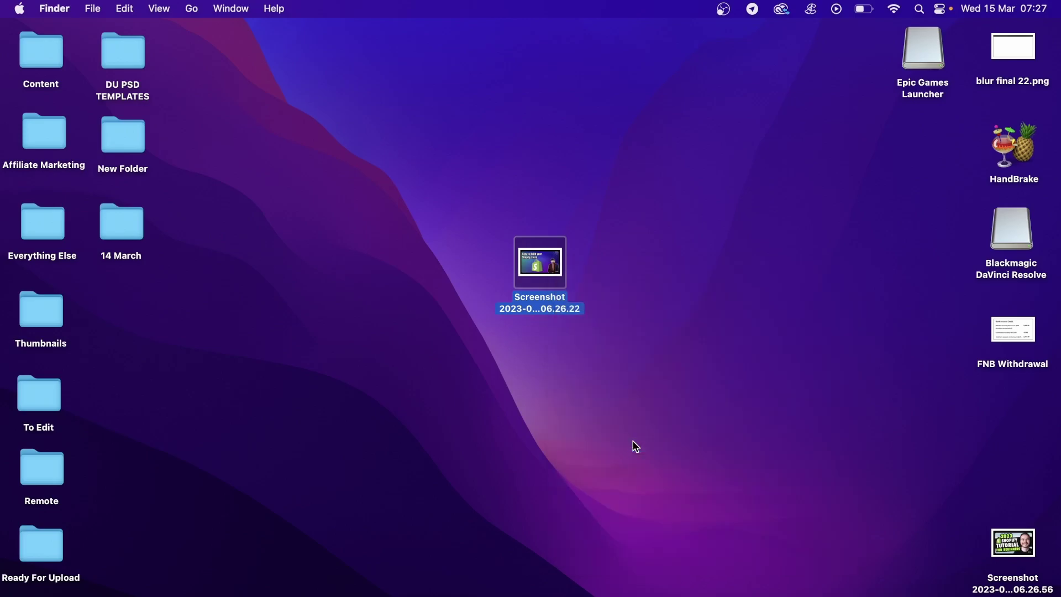
# Paste the screenshot's file path into the address bar of Chrome's new tab
pyautogui.click(384, 581)
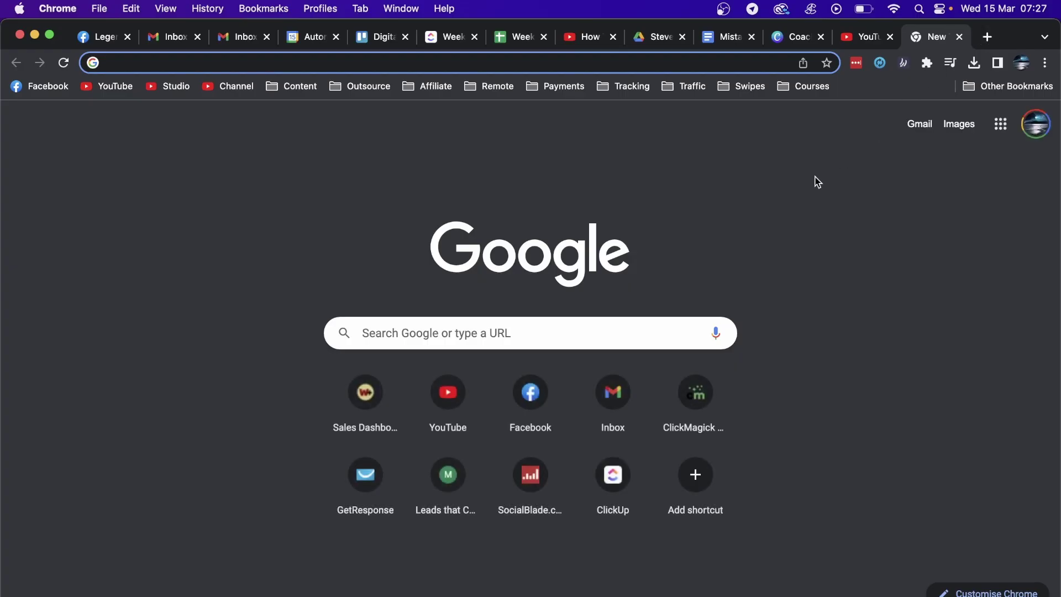
pyautogui.click(227, 63)
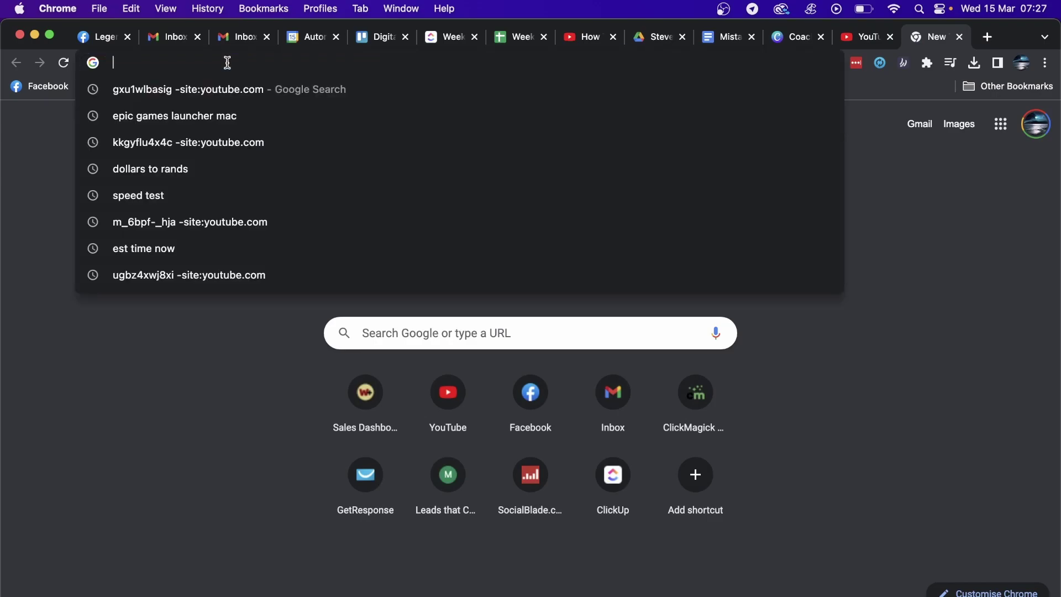
pyautogui.click(176, 367)
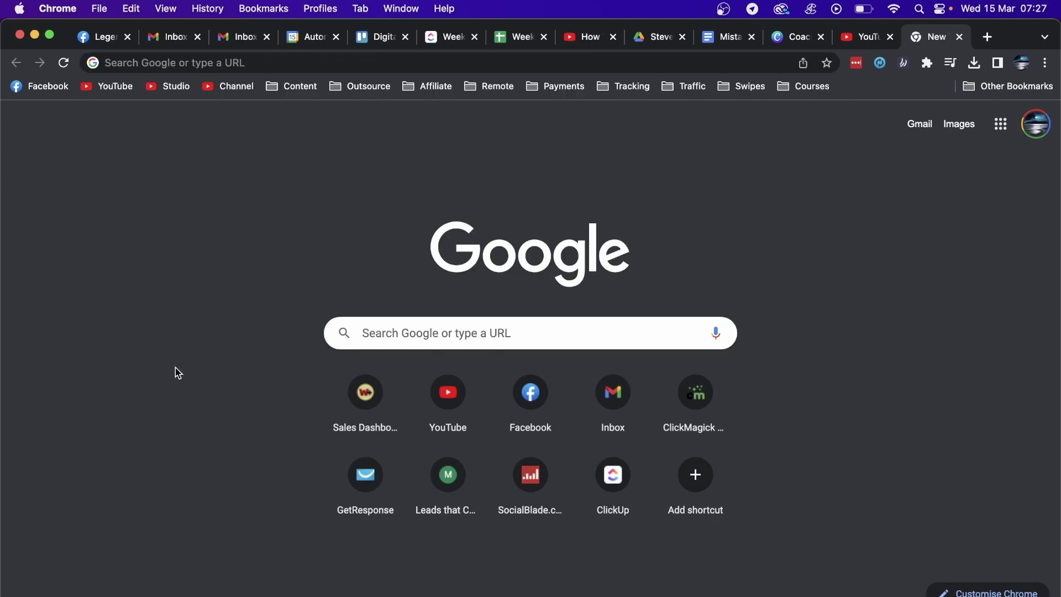
pyautogui.click(166, 66)
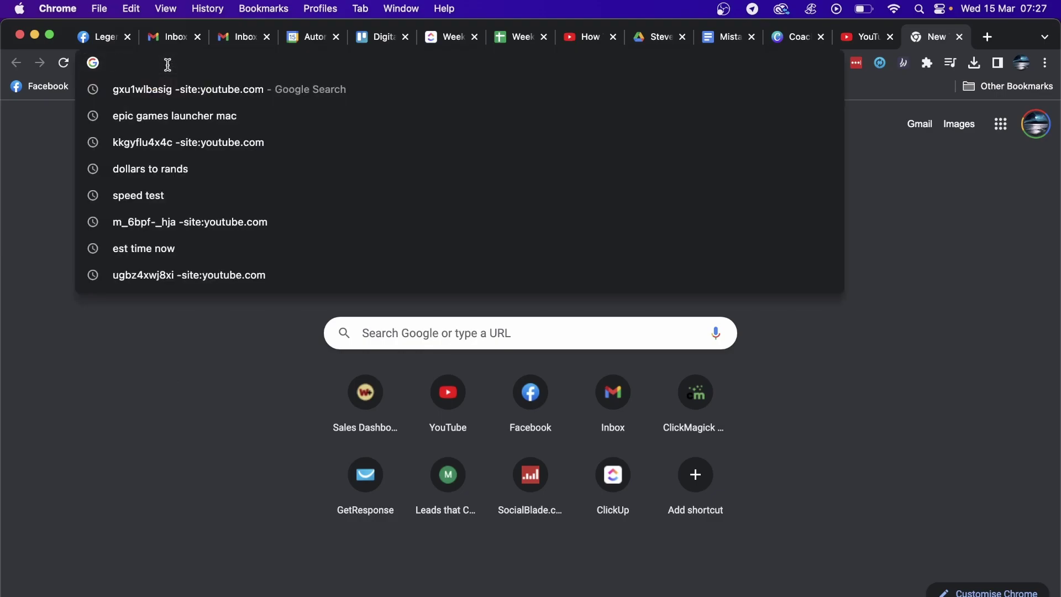
pyautogui.write('/Users/Steven/Desktop/Screenshot 2023-03-15 at 06.26.22.png')
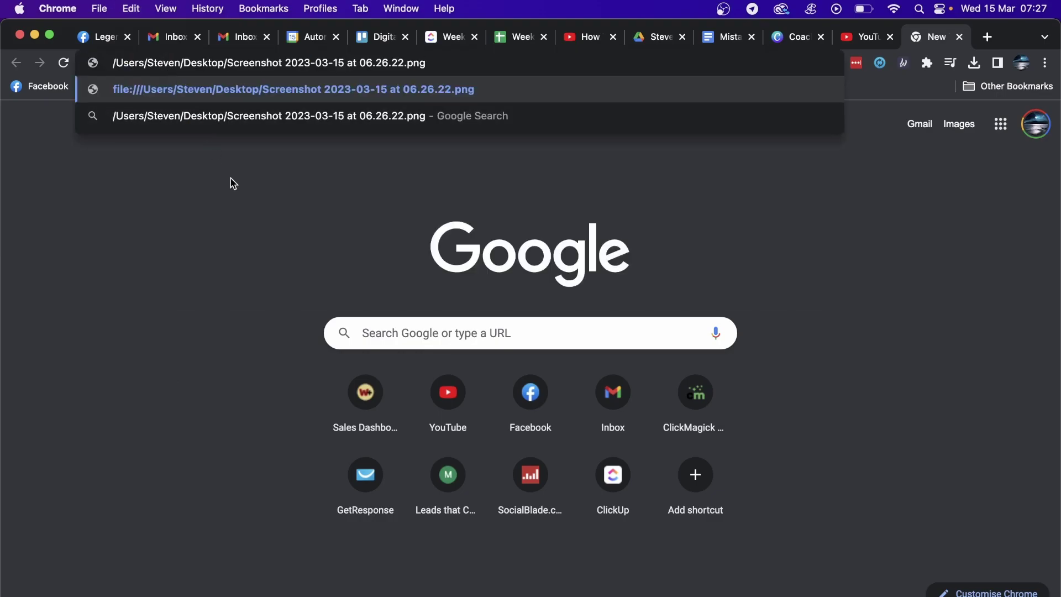